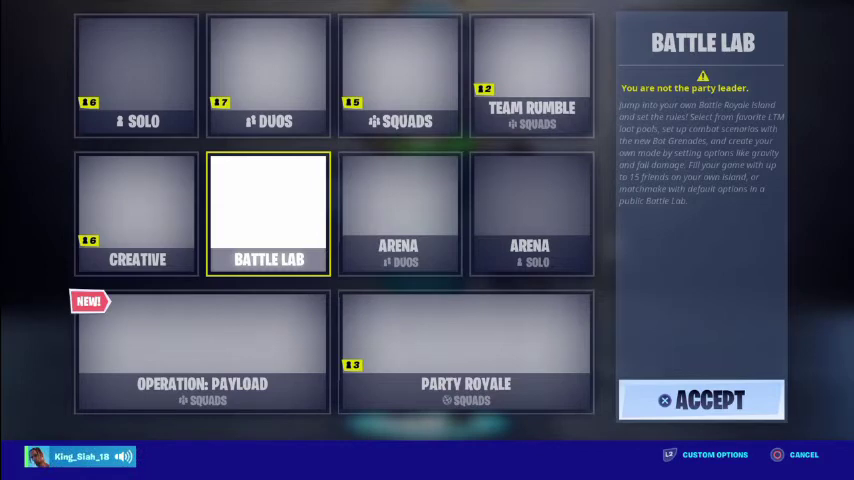
# - Confirm Battle Lab, tab to the Battle Pass hub, and browse its interactive items
pyautogui.press('Escape')
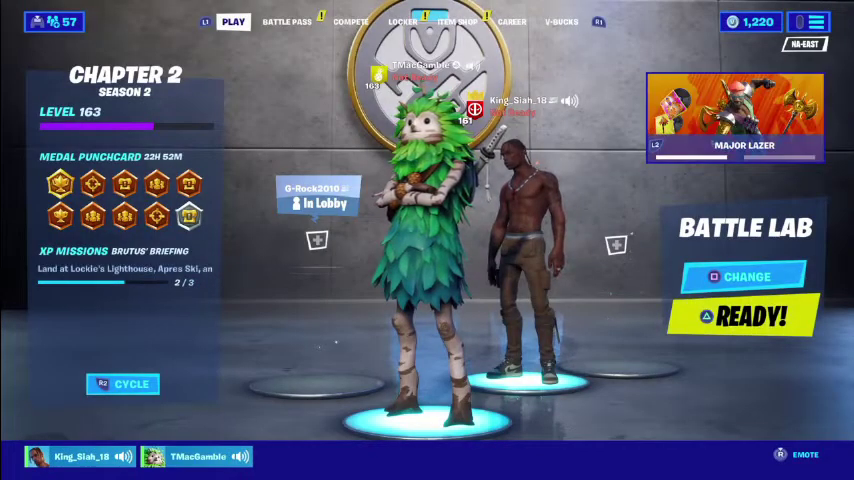
pyautogui.press('R1')
pyautogui.press('R1')
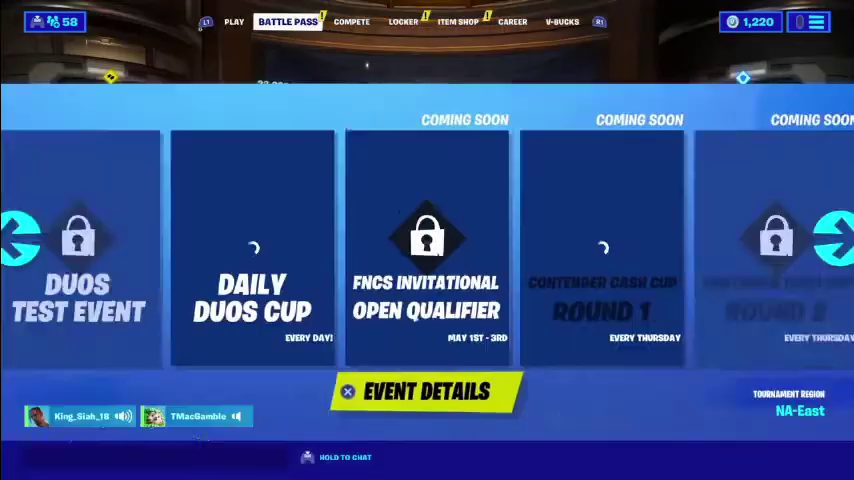
pyautogui.press('L1')
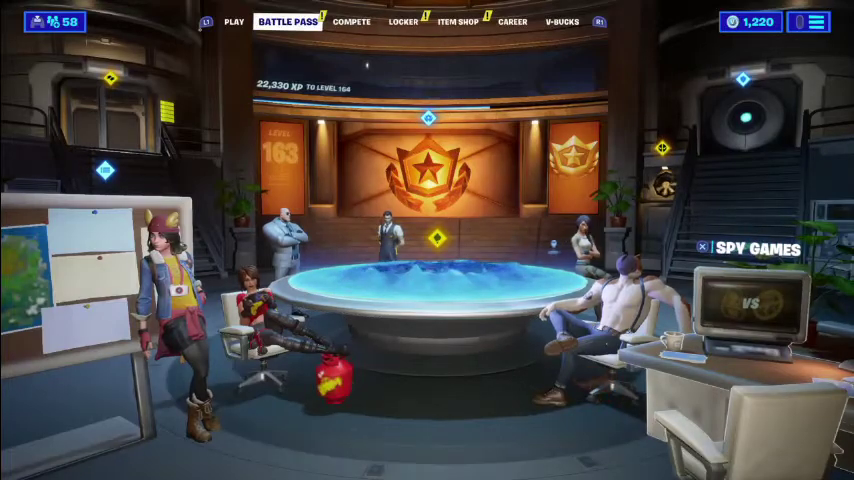
pyautogui.press('Up')
# - Cycle through the Battle Pass hub room's interactive spots toward the skiing computer
pyautogui.press('Left')
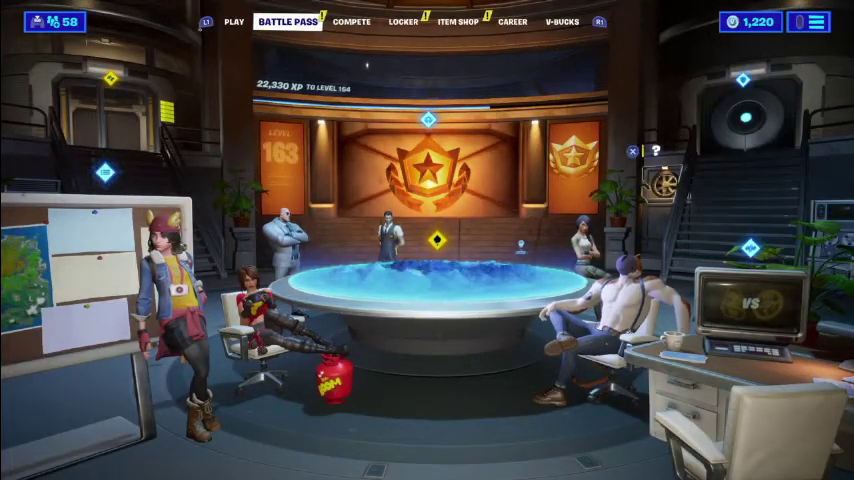